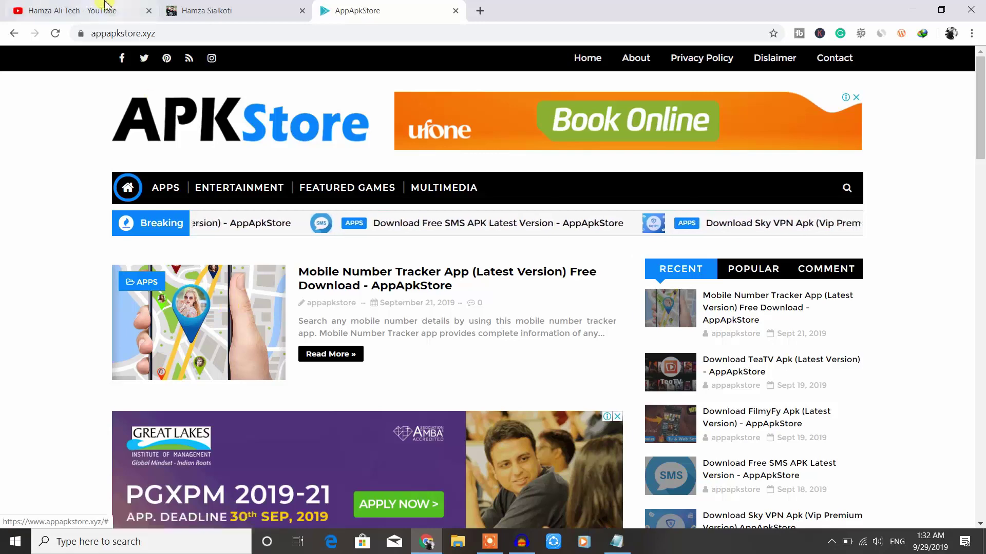
Step: Look through the uploaded videos on the YouTube channel that is already open
left_click(87, 10)
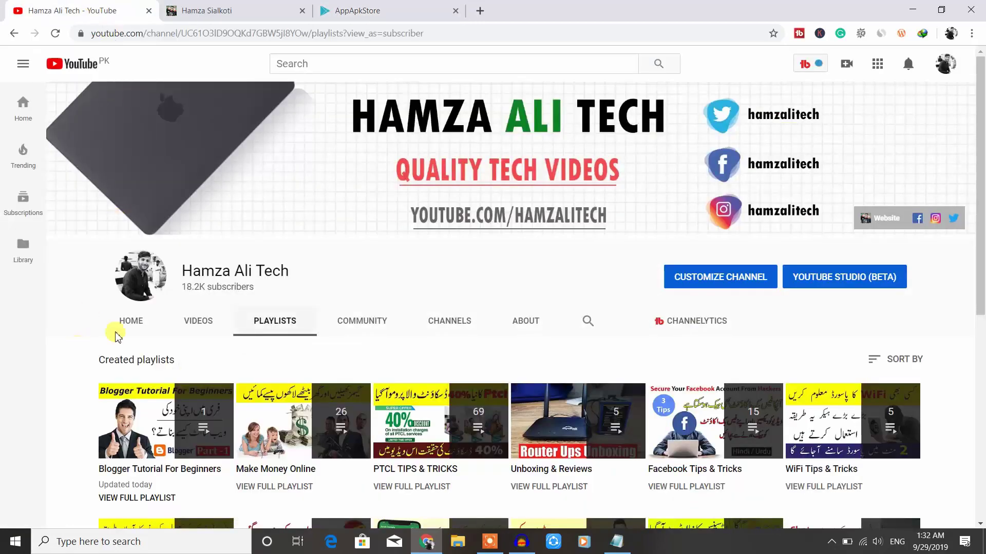
left_click(185, 322)
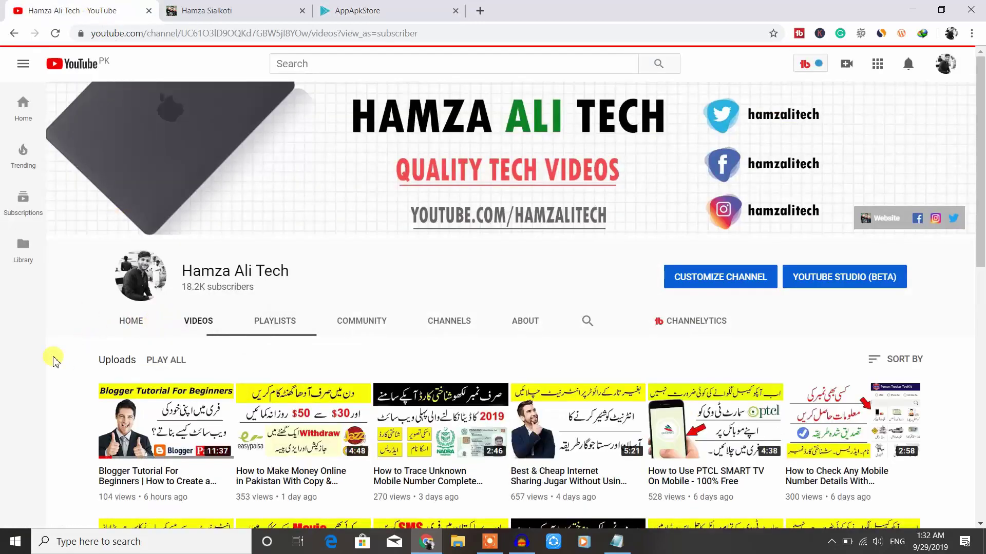
scroll(56, 361, "down", 4)
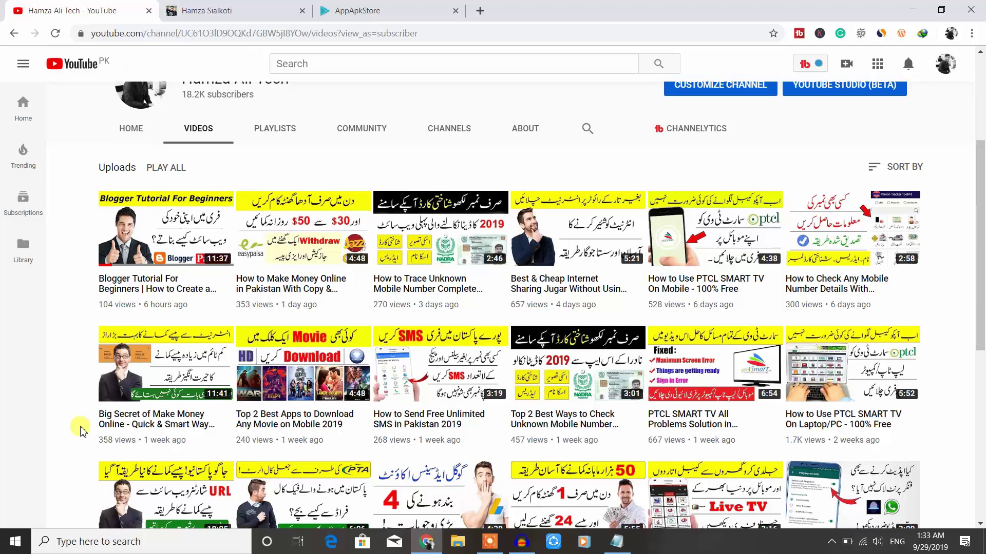
scroll(81, 431, "up", 4)
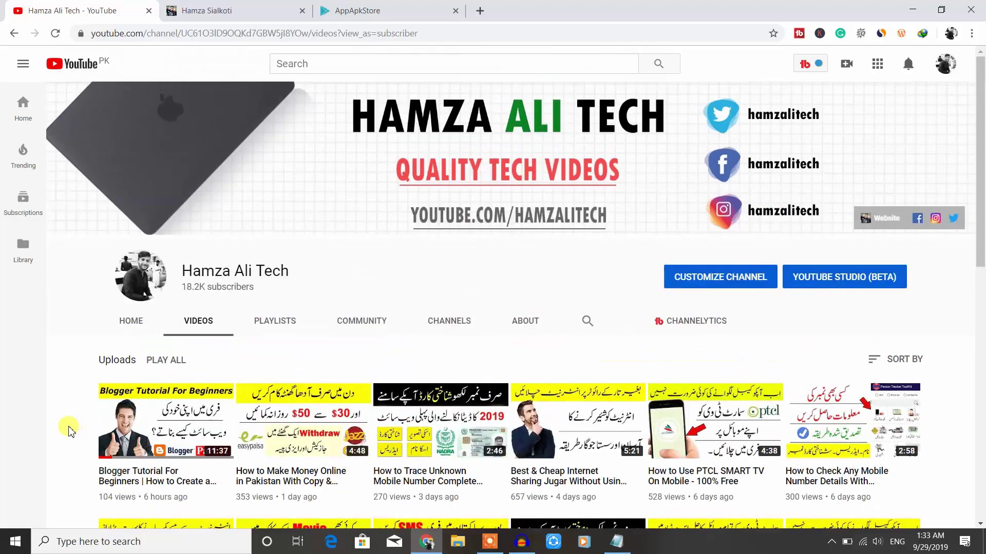
Step: Open blogger.com in a new browser tab and go to the Tech Spiner blog's basic settings
left_click(480, 10)
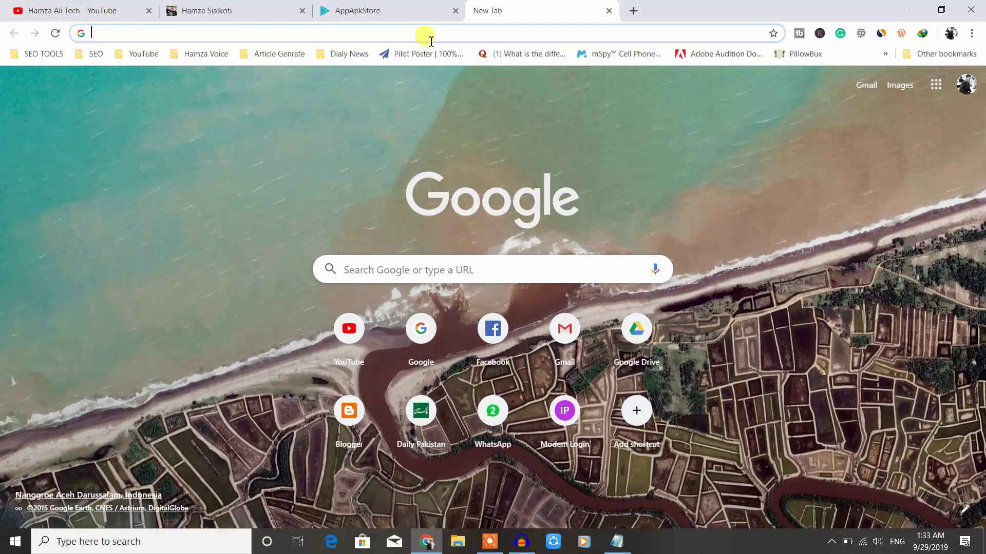
type("blogger.com")
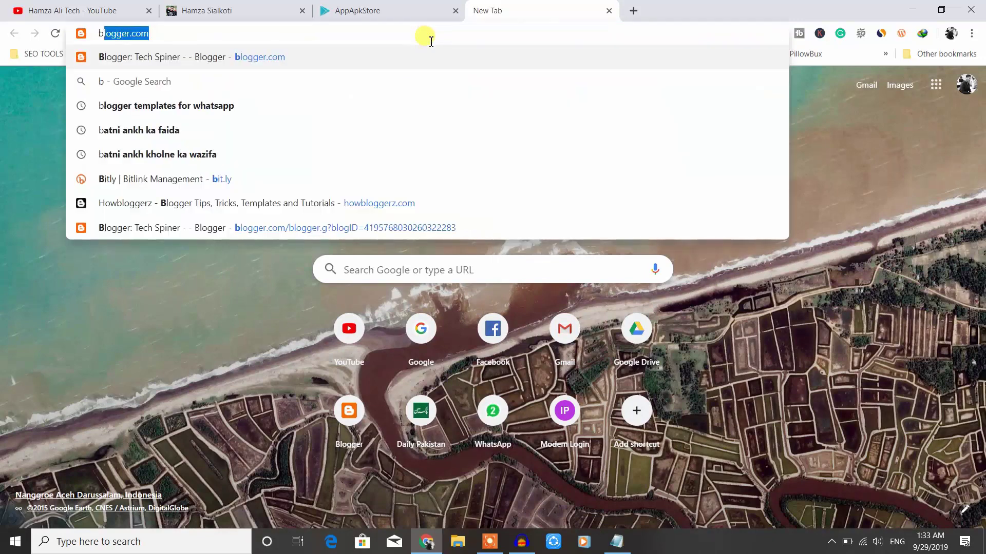
key("Return")
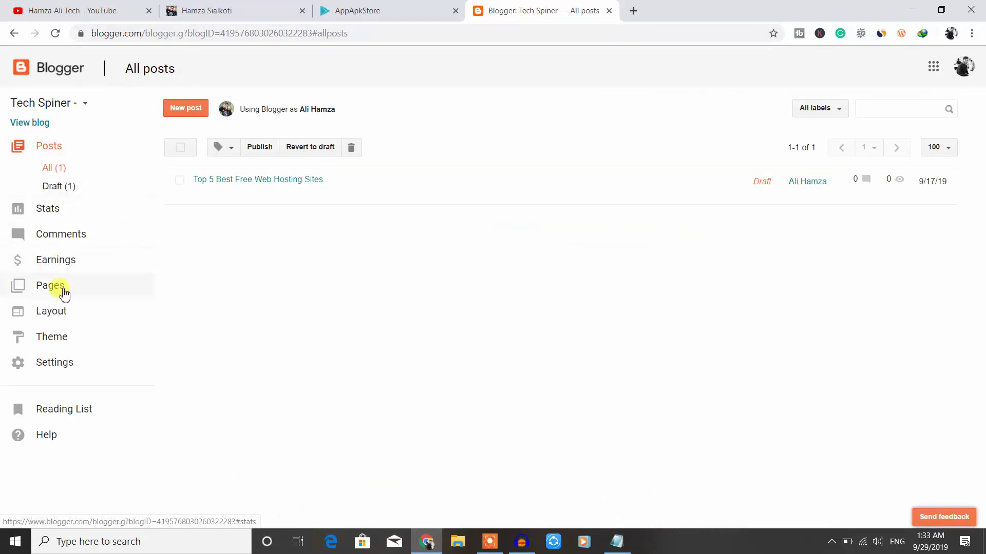
left_click(65, 365)
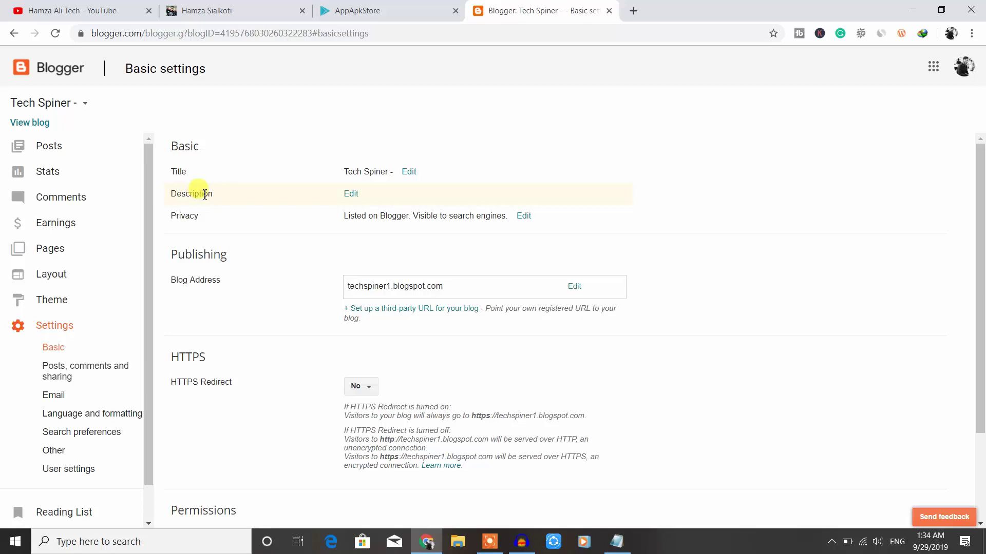
Step: Open the blog description for editing and check its character limit
left_click(354, 195)
left_click(411, 208)
left_click_drag(414, 264, 340, 261)
left_click(390, 221)
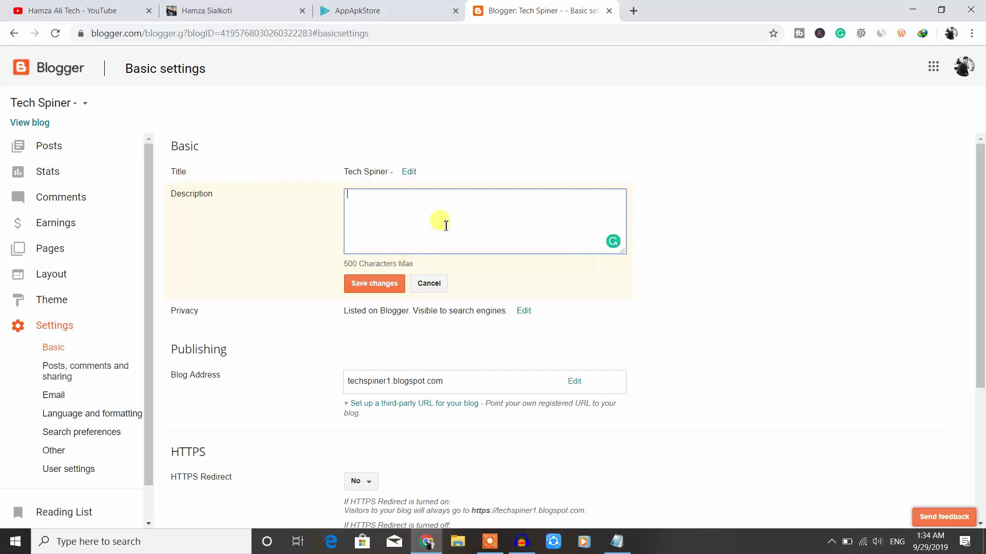
Step: Open the wordcounter.net website in a new browser tab
left_click(633, 11)
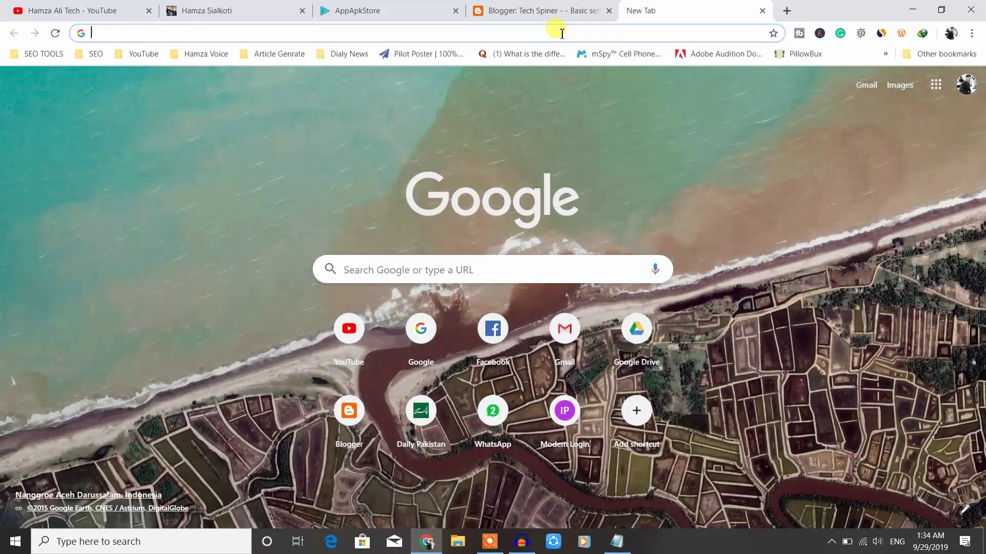
type("wo")
key("Return")
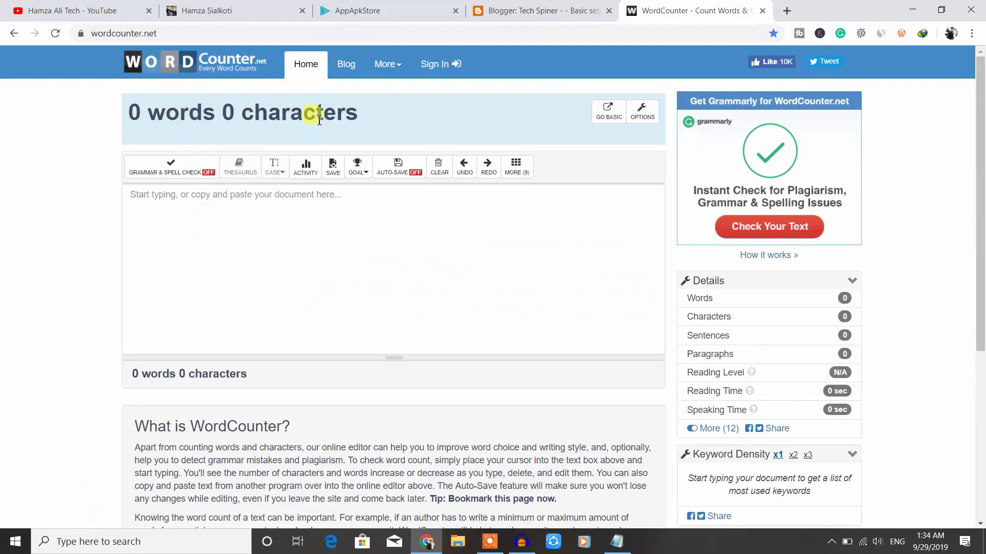
Step: Copy the whole "Free tips &amp; tricks tutorials about SEO..." description from Notepad and paste it into WordCounter's text area
left_click(616, 540)
left_click_drag(881, 221, 575, 186)
right_click(626, 204)
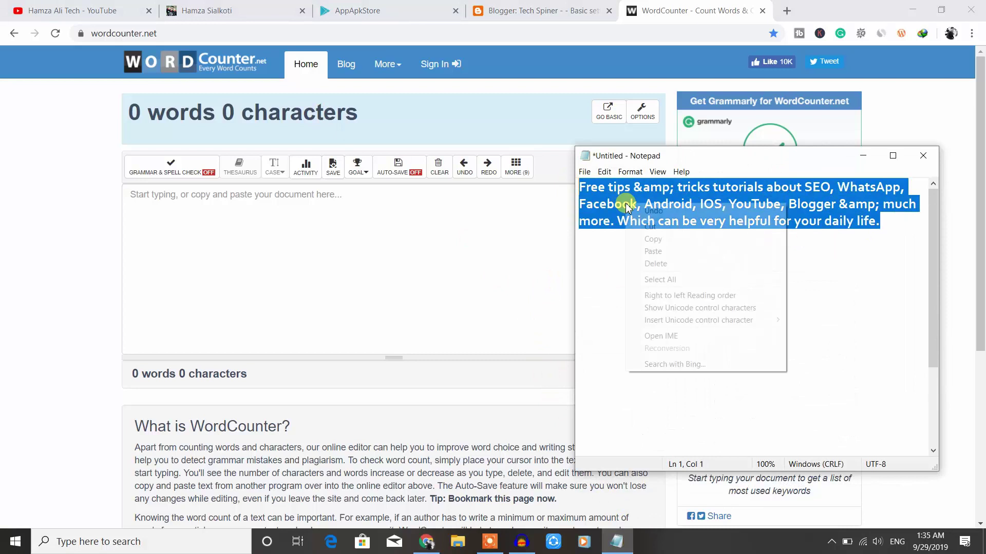
left_click(663, 240)
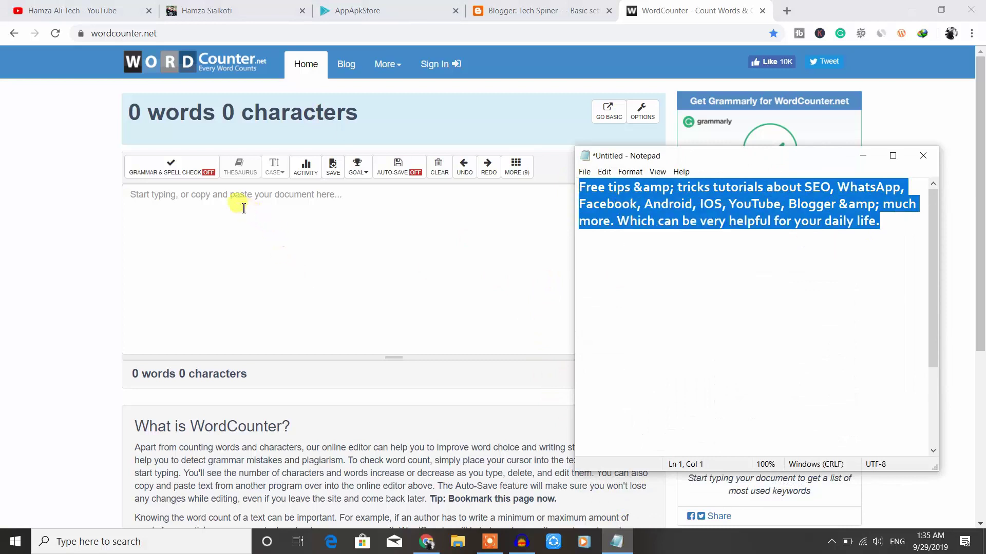
left_click(241, 208)
right_click(241, 208)
left_click(282, 303)
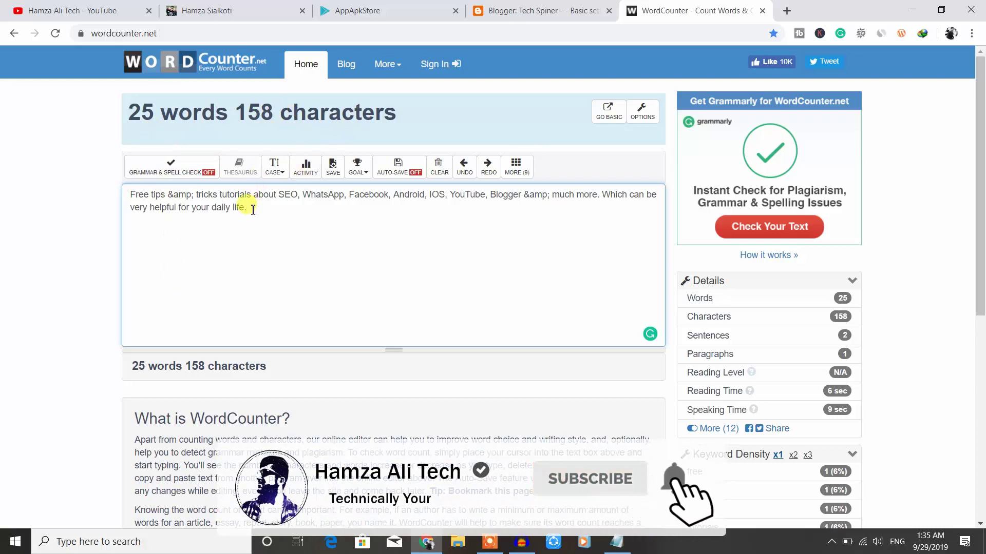
Step: Copy the description from WordCounter, paste it into the blog's Description field in Blogger and save the change
left_click_drag(252, 209, 135, 194)
right_click(149, 194)
left_click(181, 242)
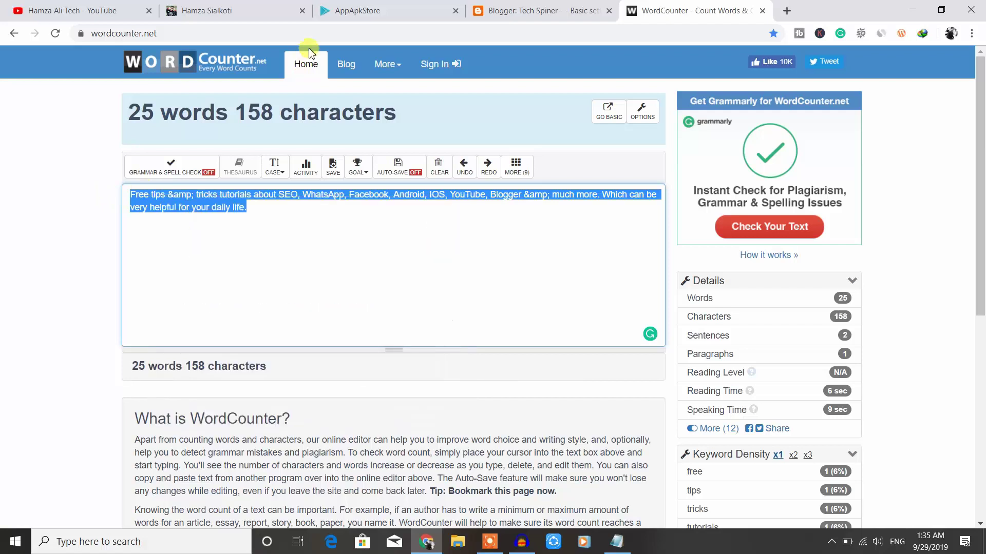
left_click(544, 10)
right_click(382, 200)
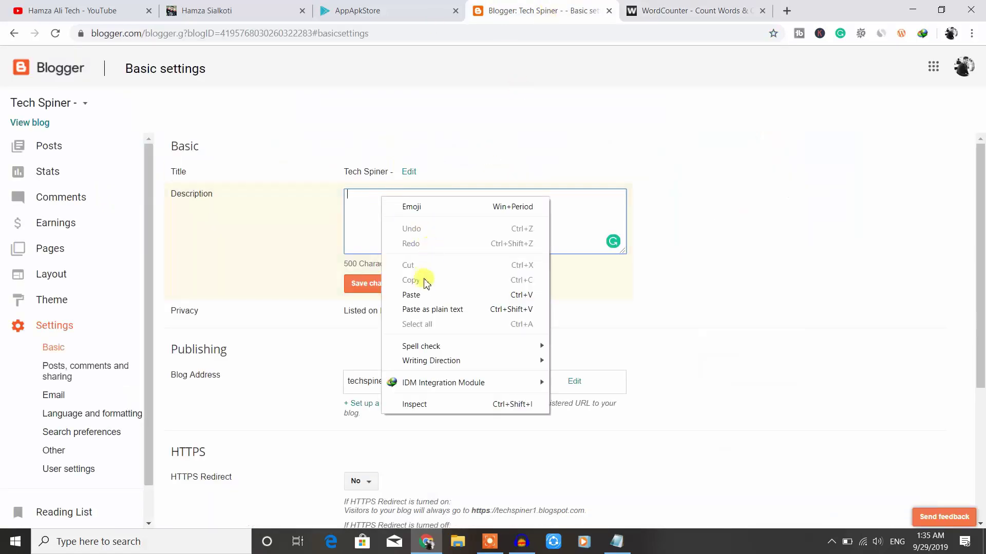
left_click(422, 295)
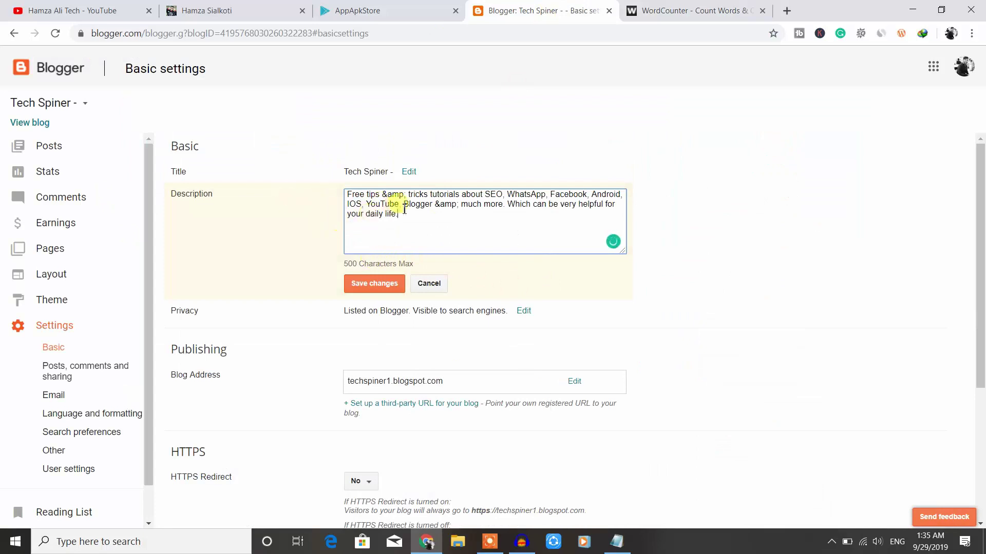
left_click(368, 288)
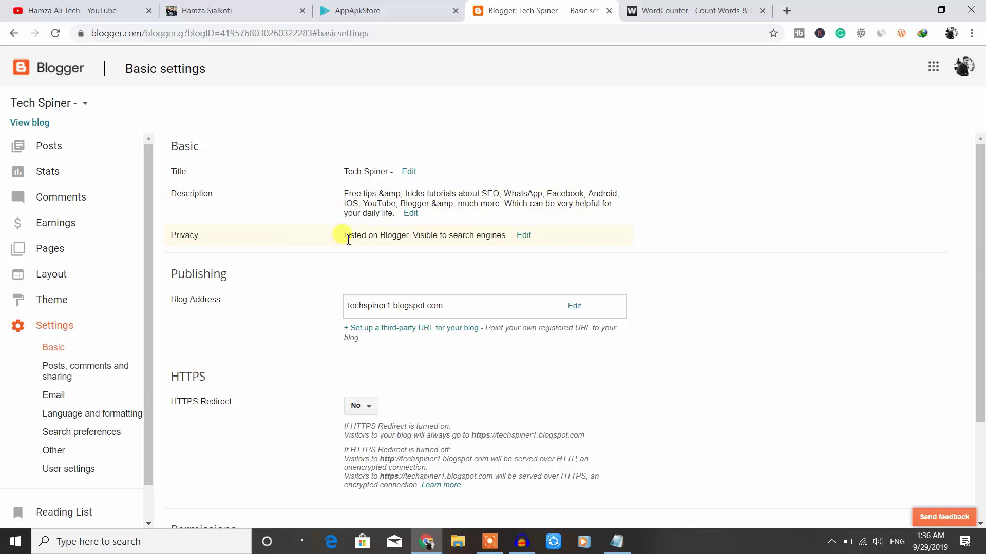
Step: Examine the HTTPS section of the blog settings and check the web addresses of the other open sites and facebook.com for HTTPS
scroll(348, 239, "down", 3)
scroll(348, 242, "up", 3)
scroll(312, 242, "down", 1)
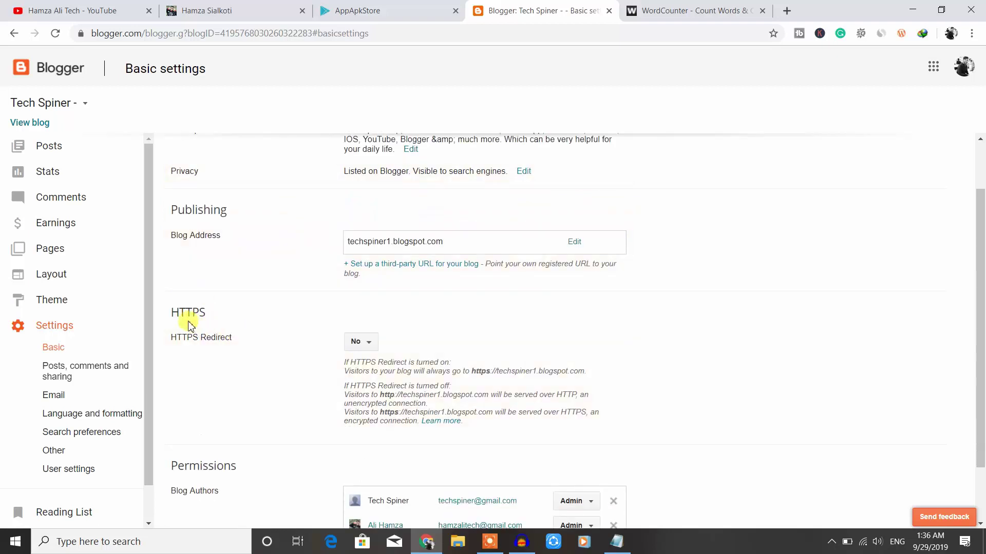
left_click(237, 10)
left_click(352, 11)
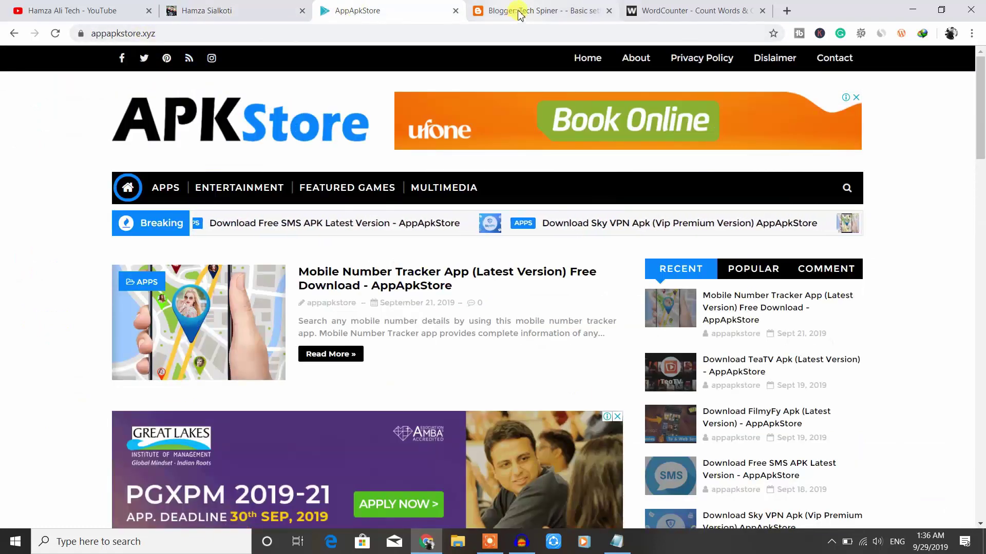
left_click(100, 11)
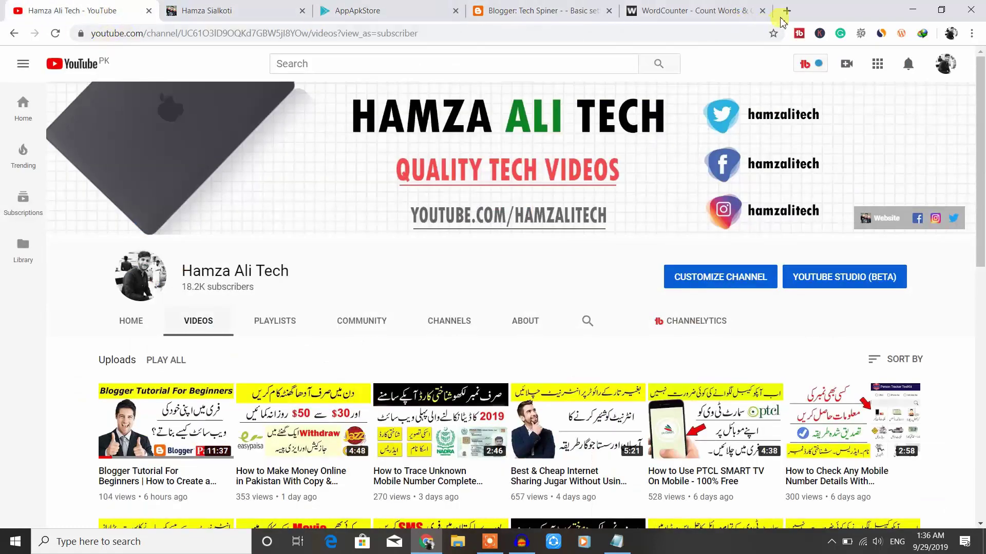
key("ctrl+t")
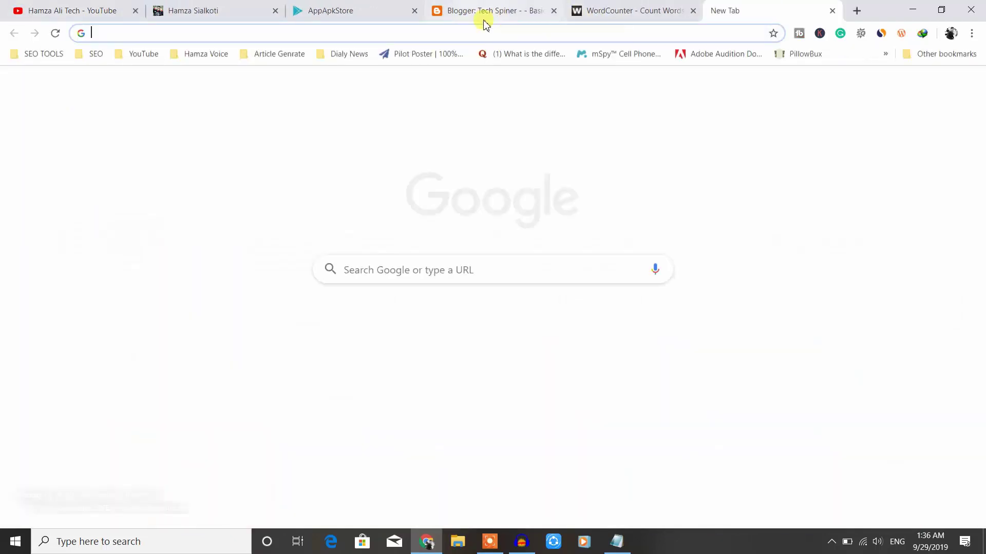
type("fa")
key("Return")
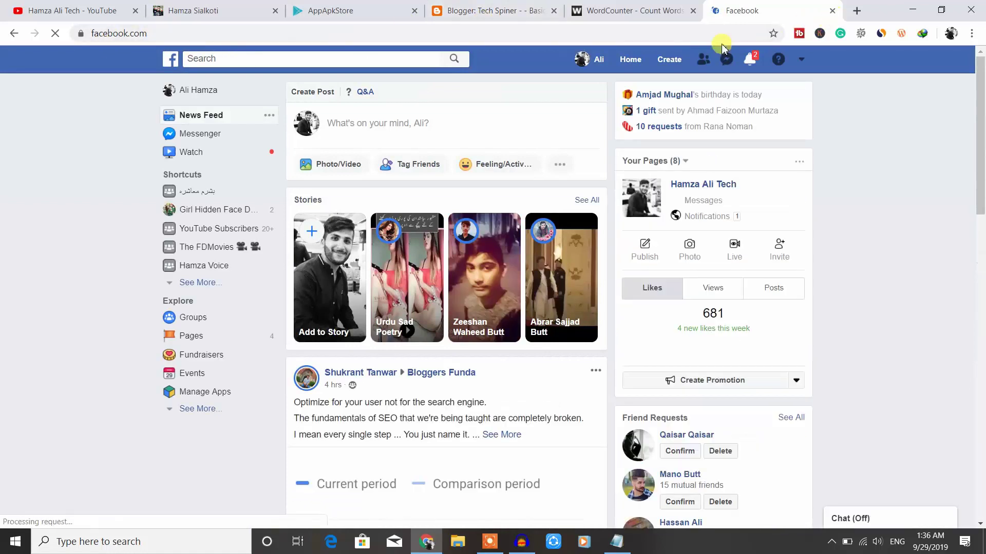
key("ctrl+w")
left_click(538, 7)
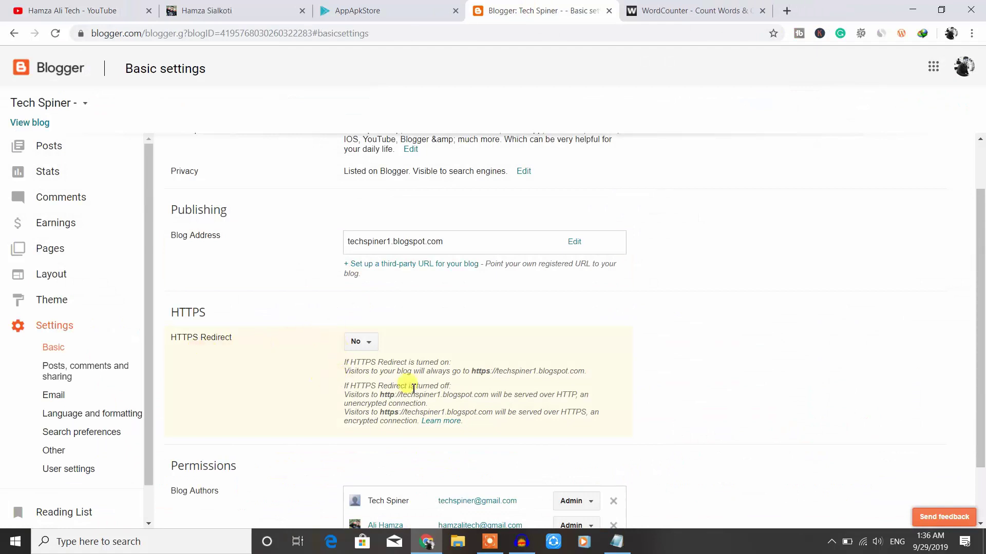
Step: Set the blog's HTTPS Redirect option to Yes
scroll(423, 414, "down", 1)
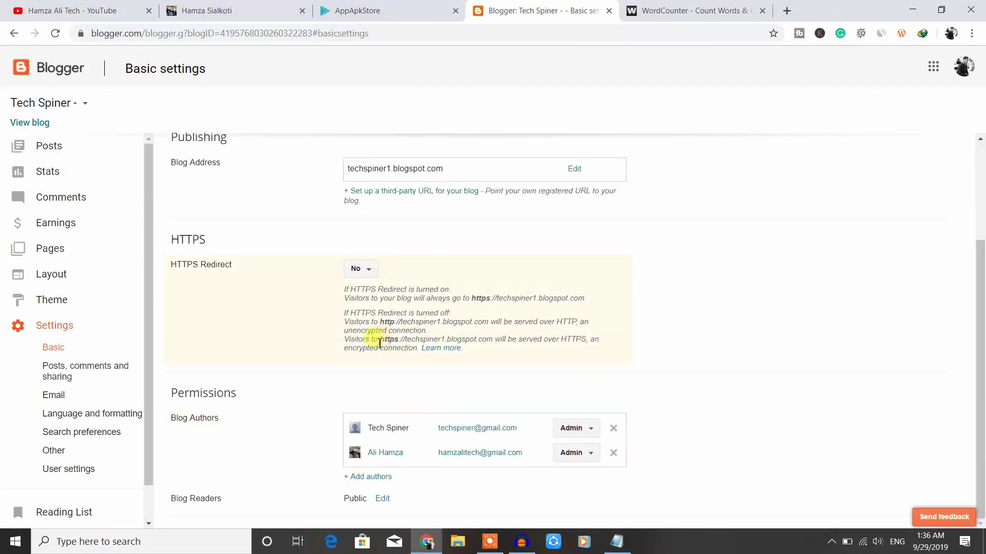
left_click_drag(379, 339, 497, 343)
left_click(443, 322)
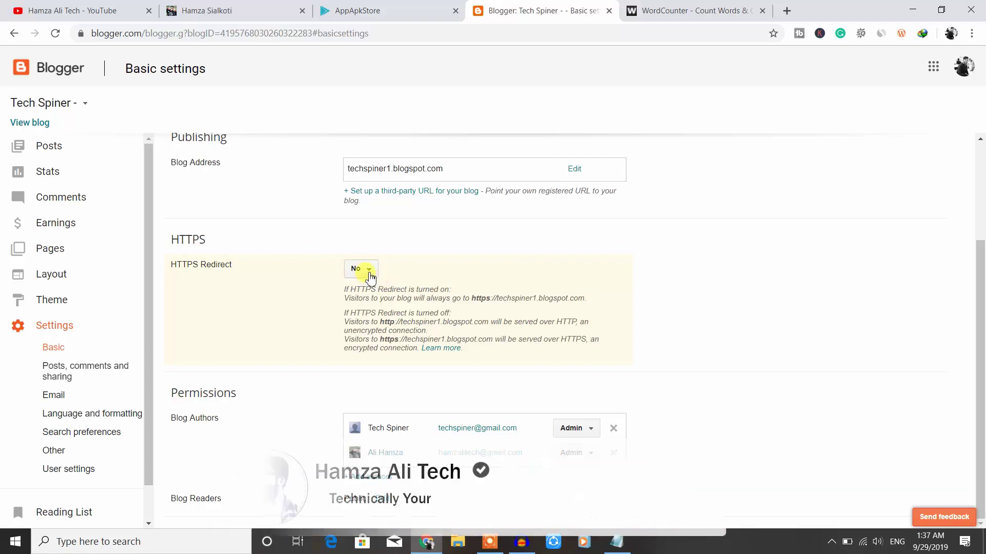
left_click(368, 271)
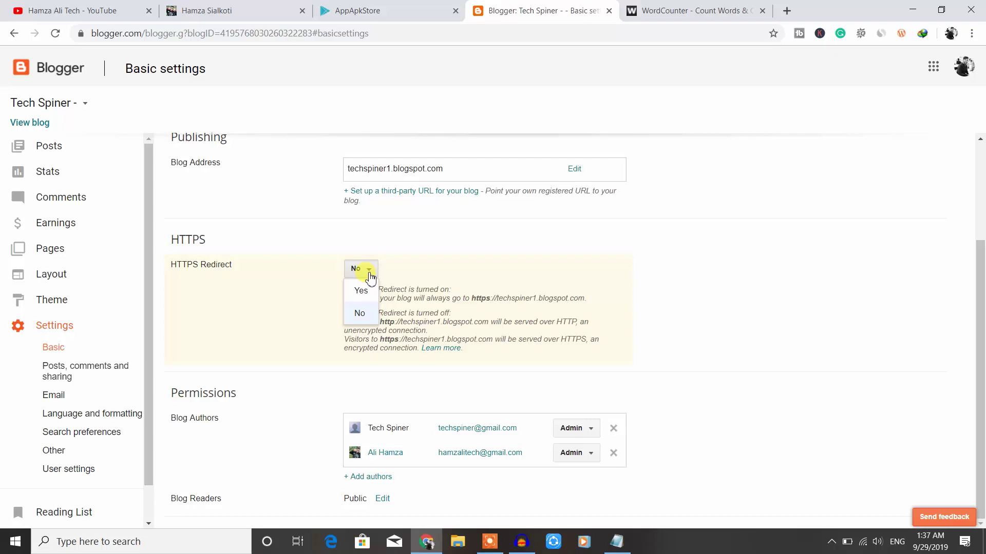
left_click(360, 290)
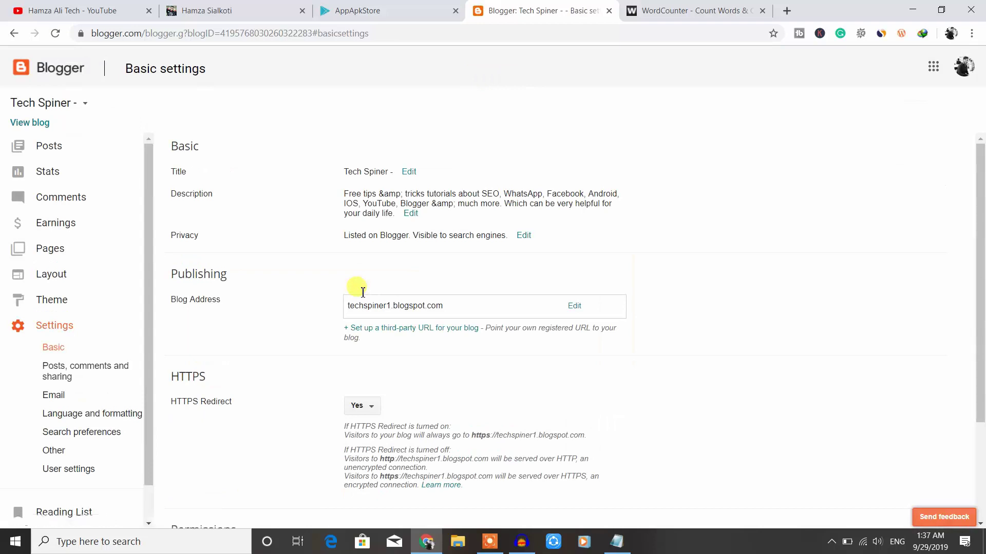
Step: Examine the form for inviting blog authors and the role choices of the first listed author, leaving both unchanged
scroll(325, 348, "down", 3)
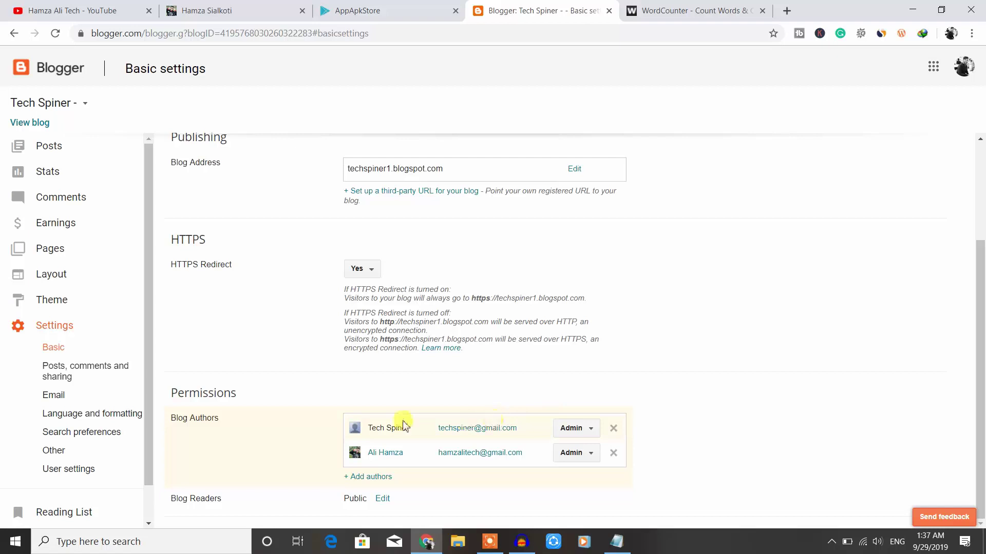
left_click(357, 477)
scroll(335, 477, "down", 2)
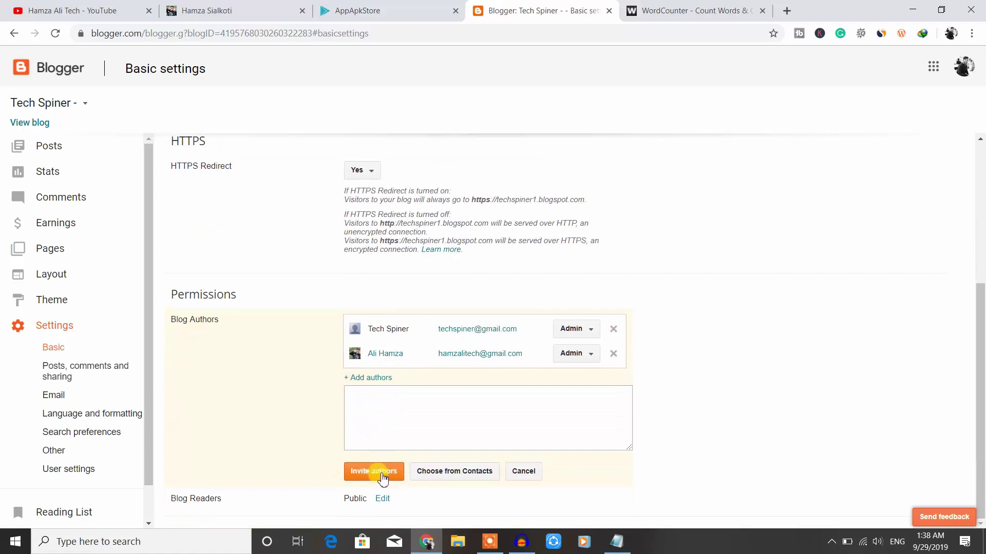
left_click(522, 471)
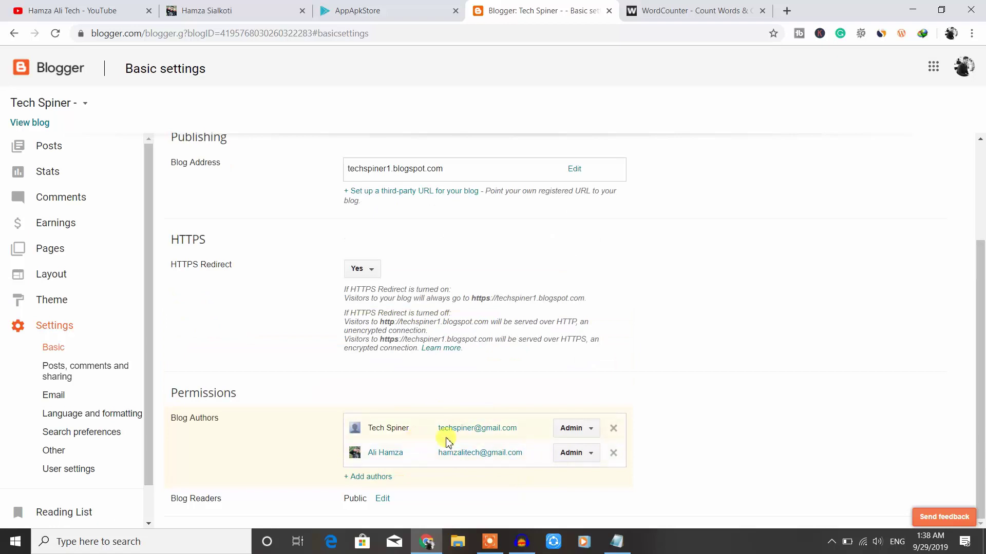
left_click(571, 429)
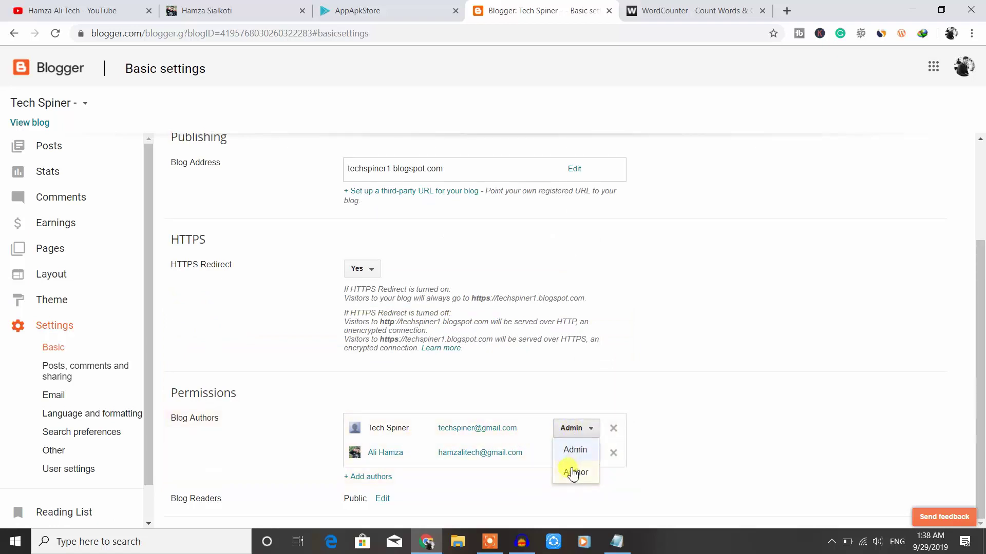
left_click(687, 418)
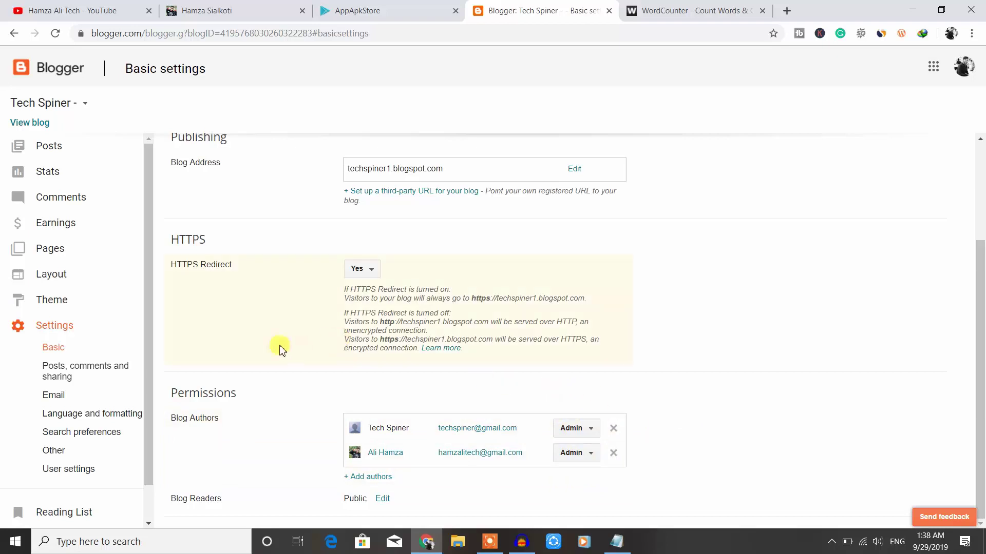
Step: Allow anyone, including anonymous users, to comment in the posts, comments and sharing settings and save the change
left_click(91, 375)
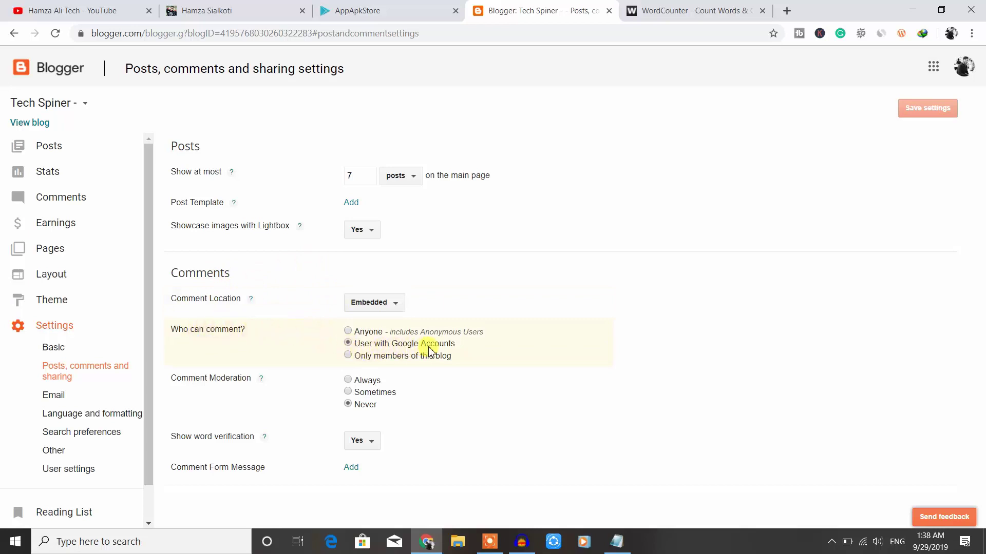
left_click(347, 331)
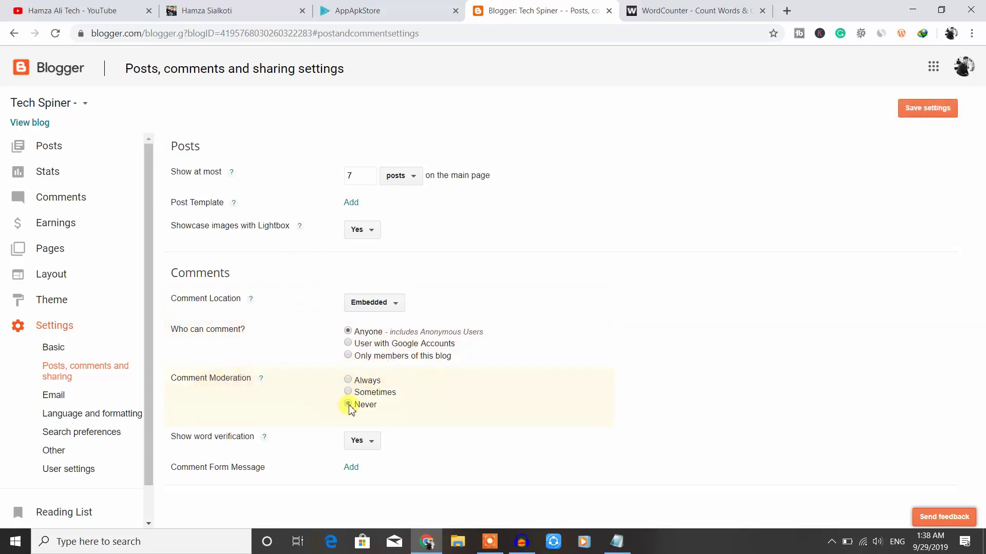
left_click(917, 114)
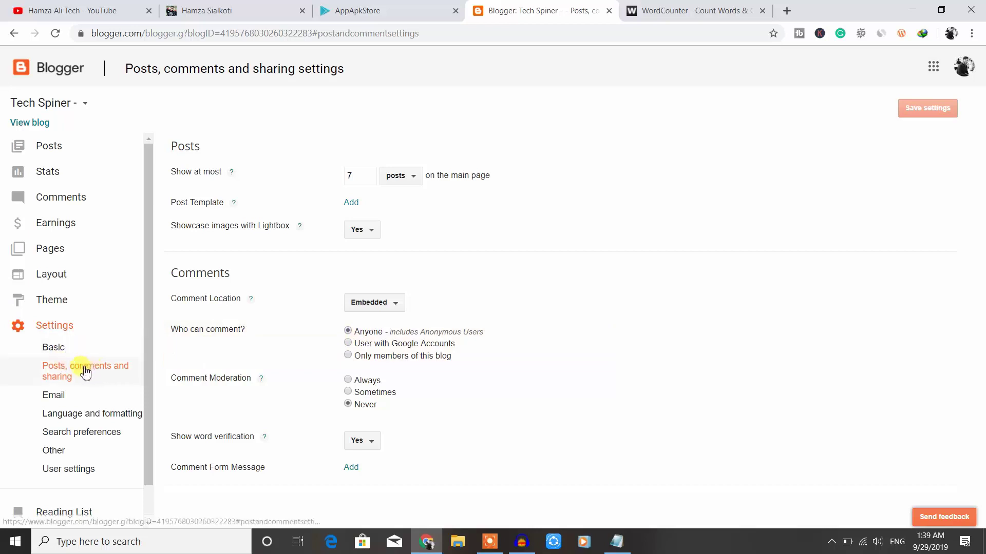
Step: Examine the blog's email settings and its language and formatting settings, including the list of available languages, without changing anything
left_click(54, 396)
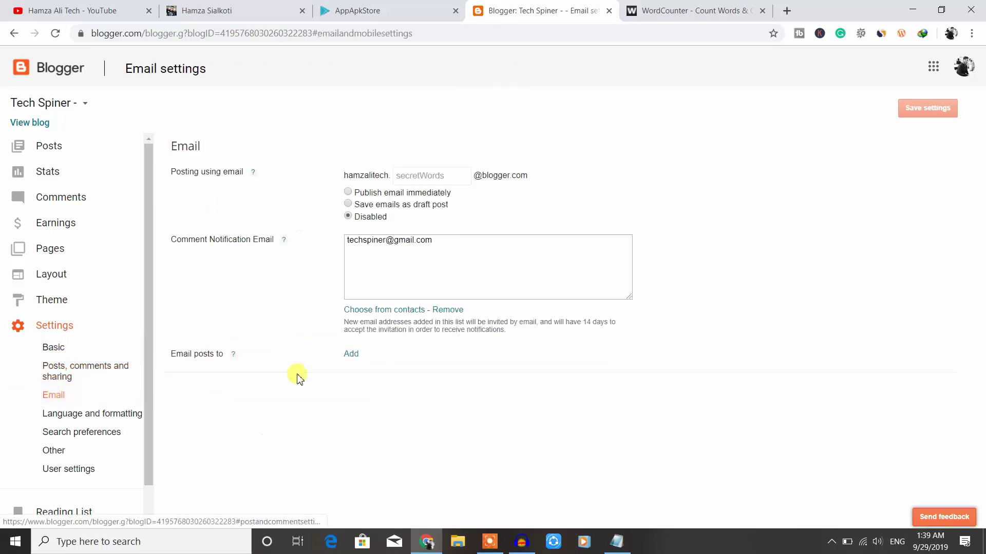
left_click(114, 414)
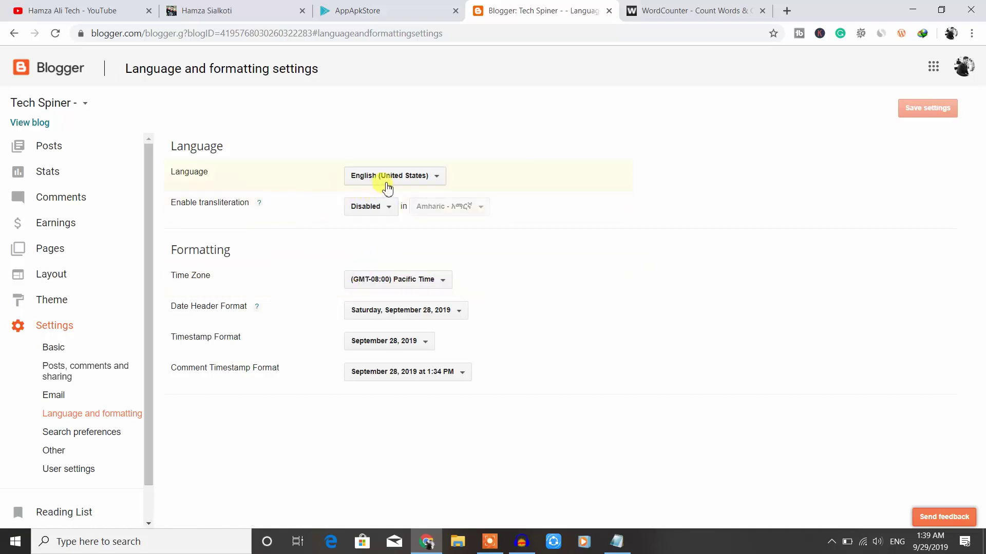
left_click(400, 180)
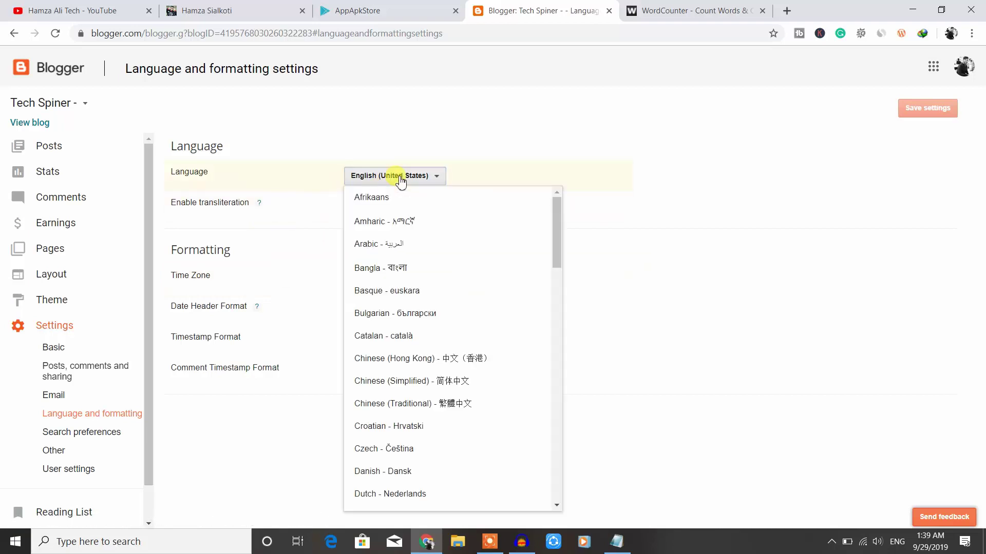
left_click(400, 180)
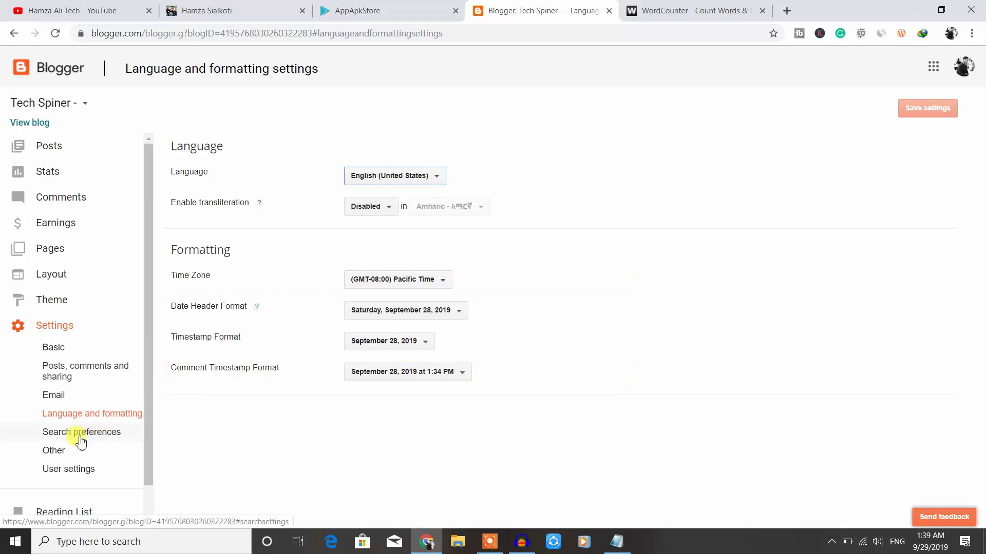
Step: Look through the blog's Other settings and check the list of all posts before returning to the Other settings
left_click(62, 451)
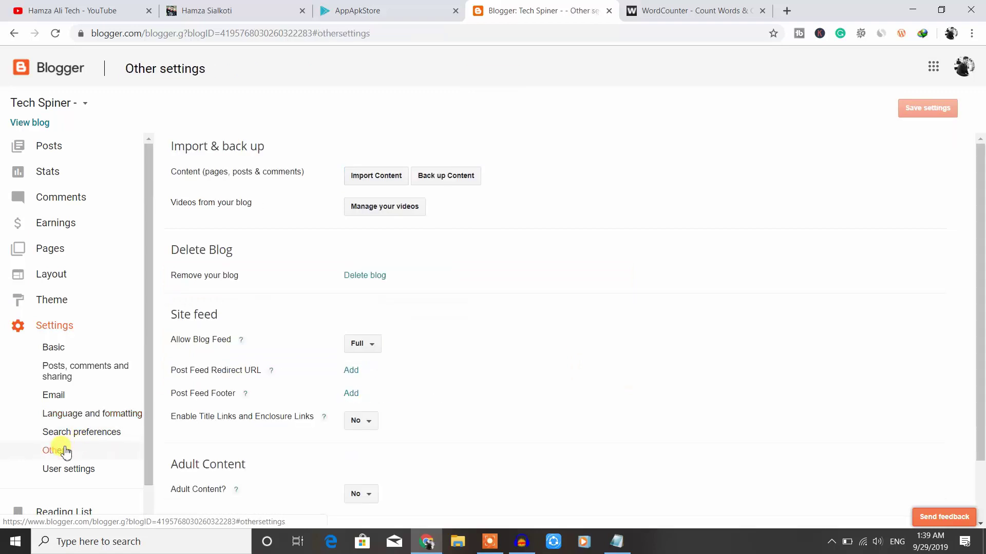
scroll(264, 351, "down", 2)
scroll(264, 345, "up", 2)
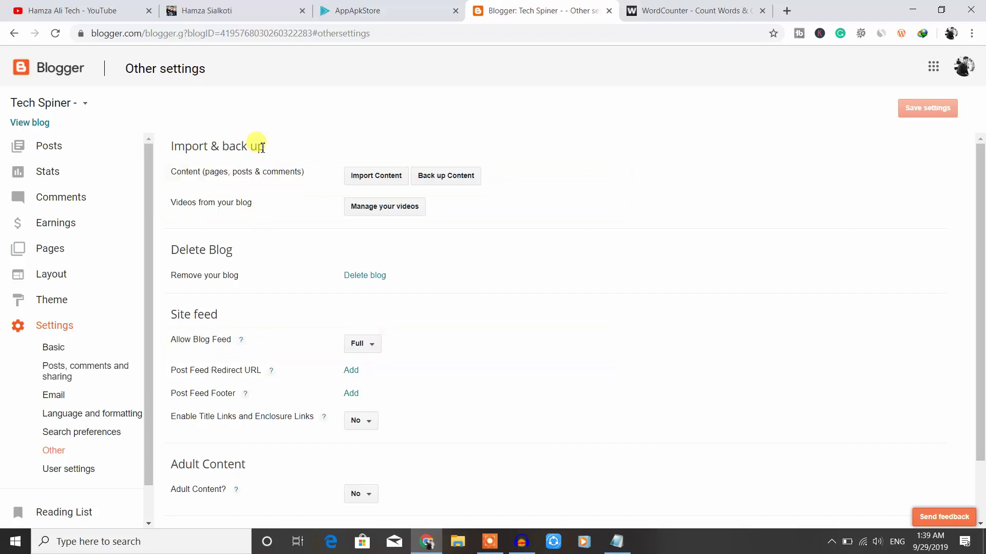
left_click(66, 149)
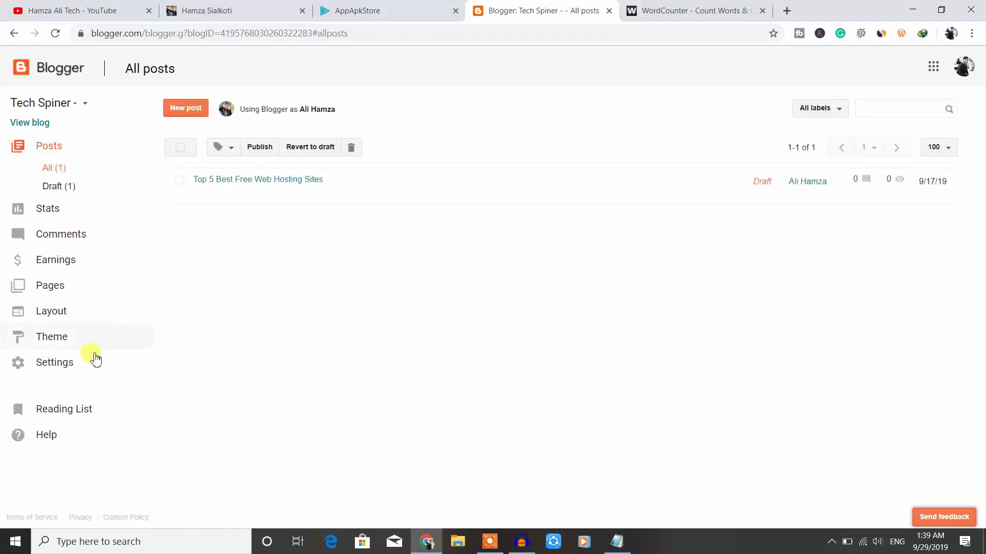
left_click(58, 364)
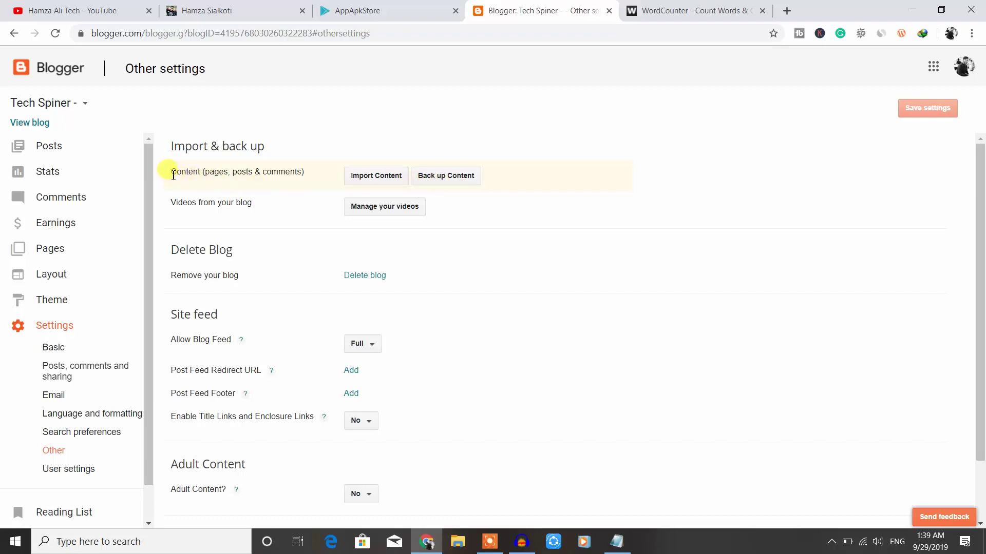
Step: Examine the option for backing up the blog's pages, posts and comments to the computer, without saving the backup file
left_click_drag(181, 172, 303, 175)
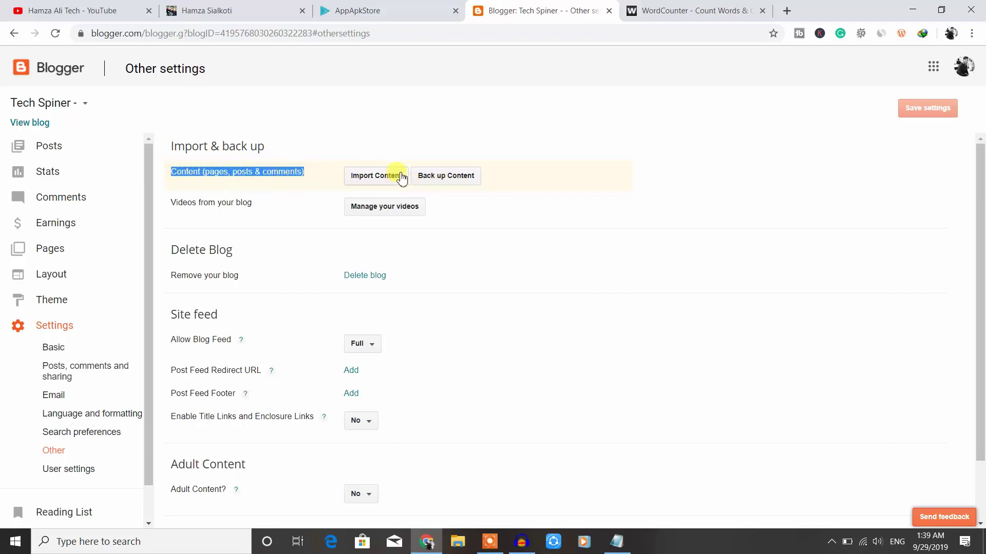
left_click(448, 181)
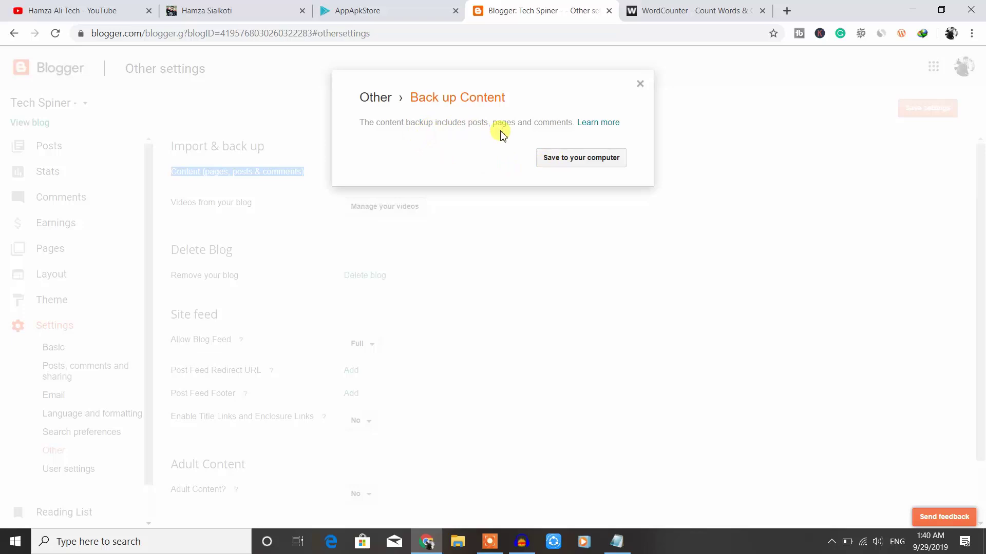
left_click(568, 161)
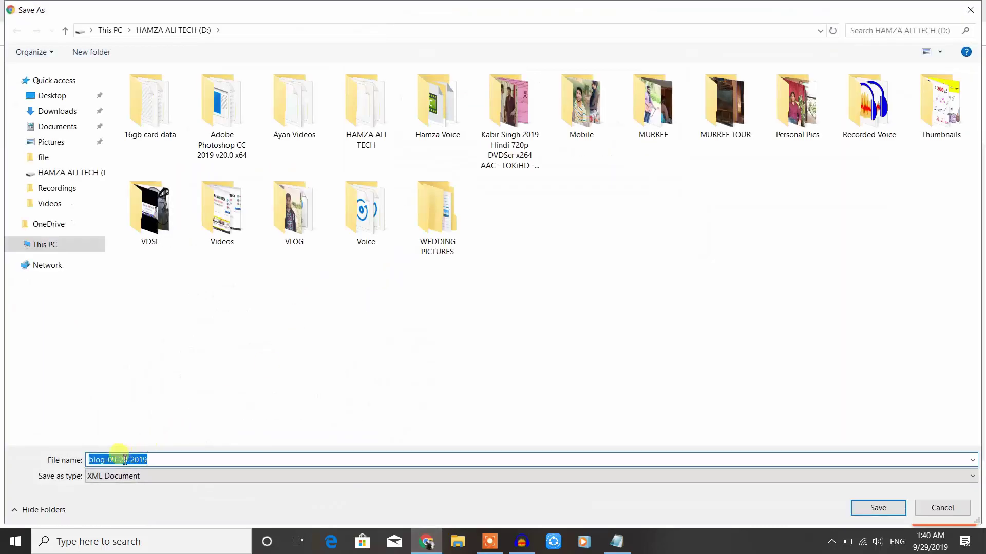
left_click(926, 511)
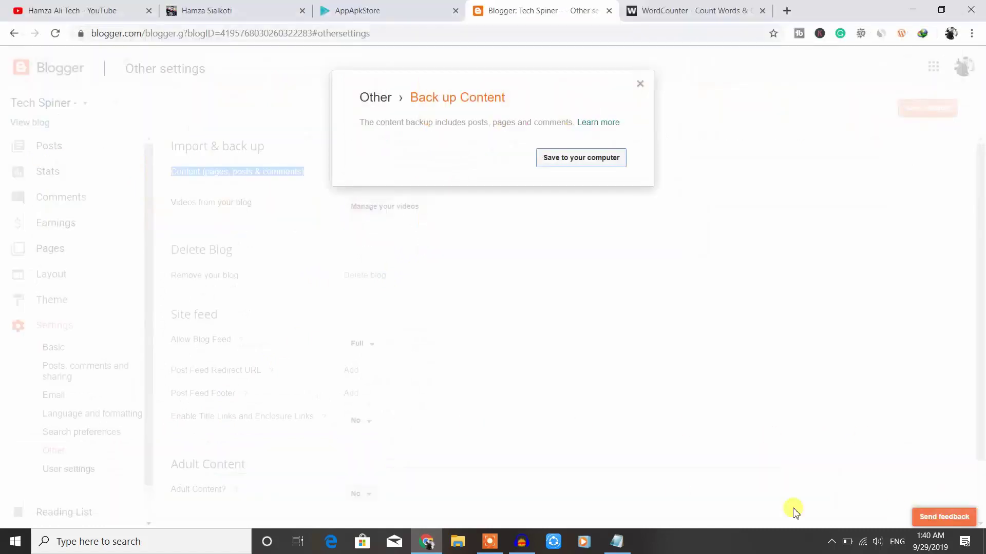
left_click(640, 83)
Step: Review the Delete Blog, Site feed, Adult Content and Google Analytics sections of the Other settings
scroll(328, 297, "down", 1)
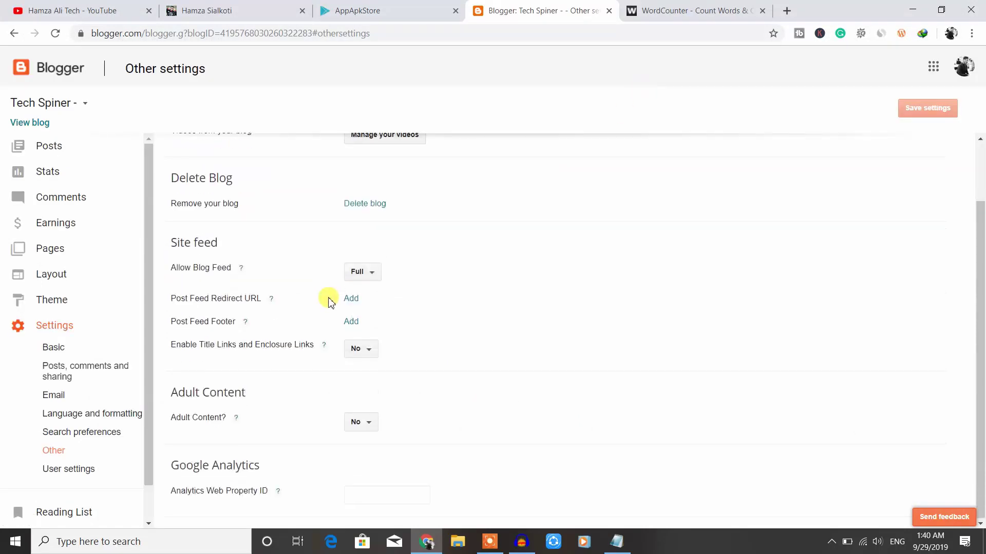
scroll(318, 300, "up", 1)
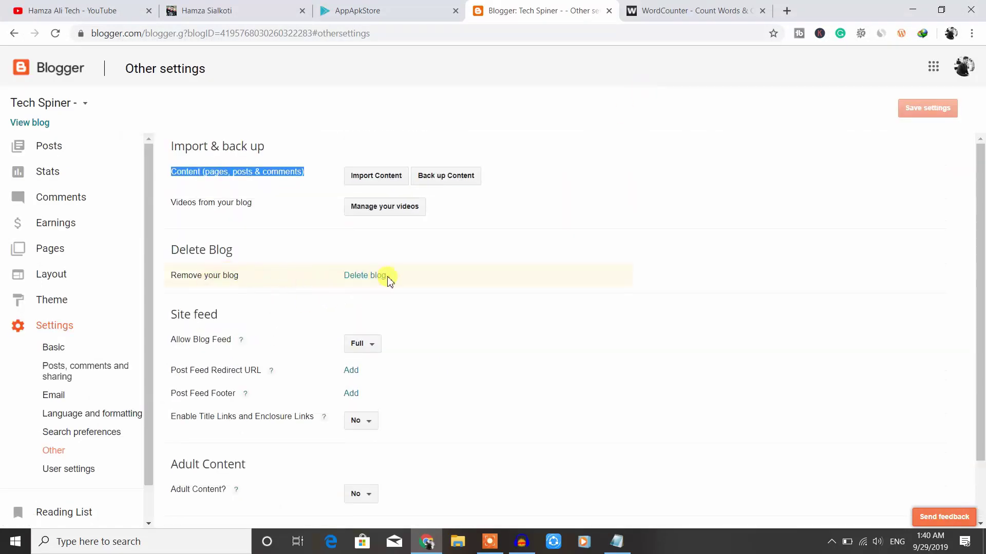
scroll(349, 285, "down", 1)
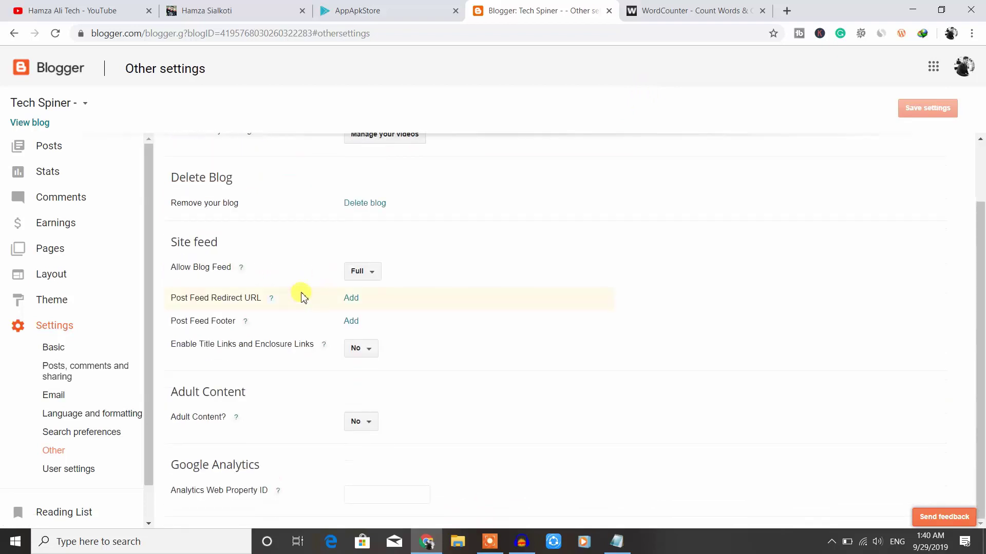
scroll(303, 297, "up", 1)
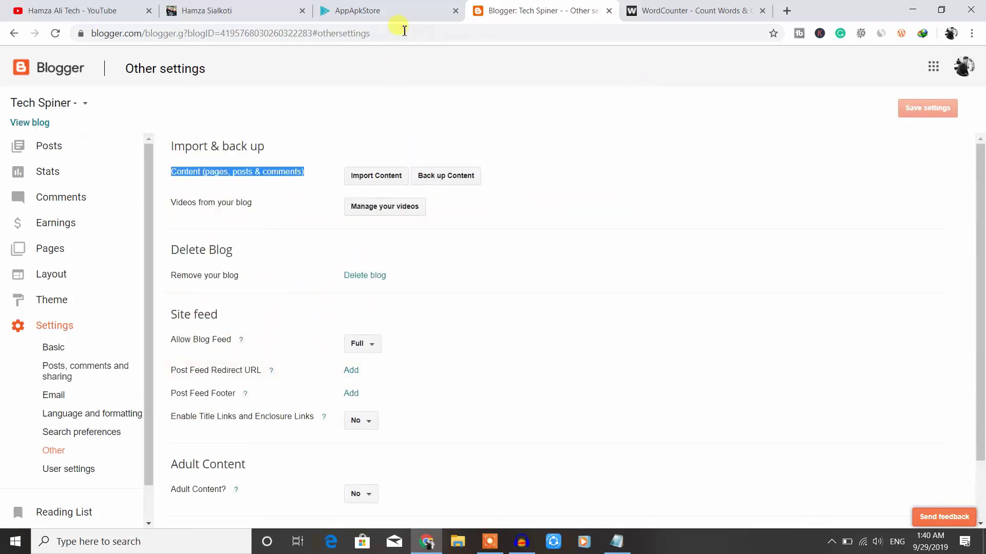
Step: View the two open example websites, starting with AppApkStore, and the YouTube channel's uploaded videos
left_click(400, 5)
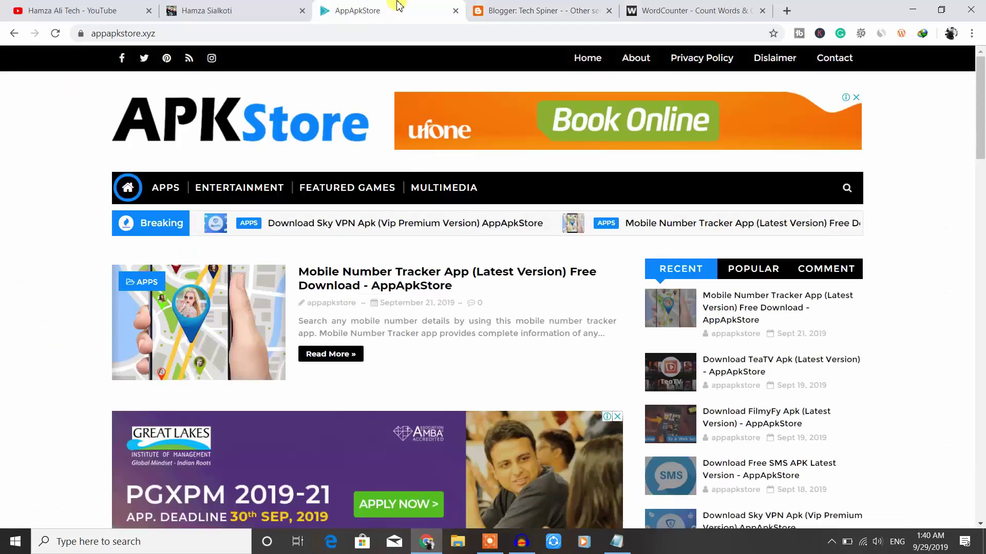
left_click(233, 8)
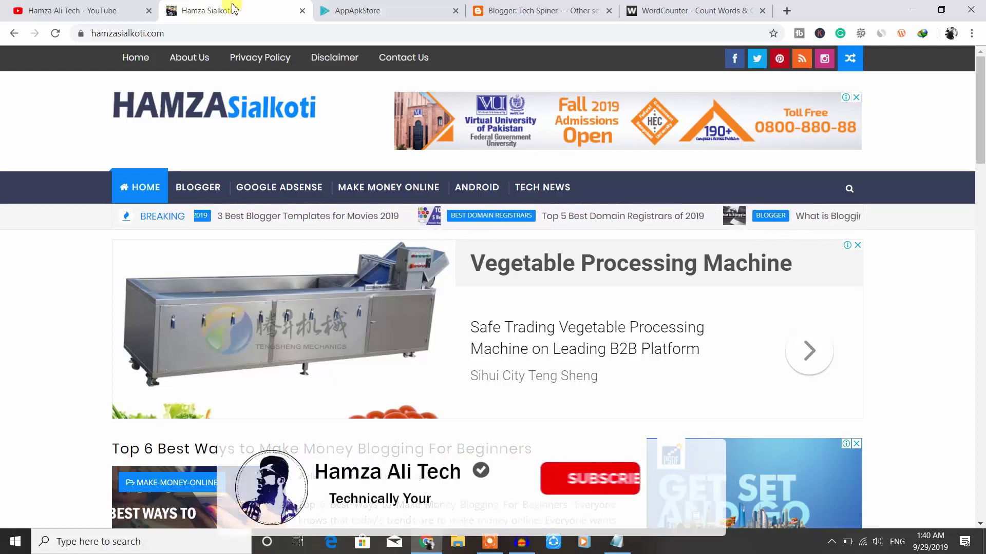
left_click(95, 6)
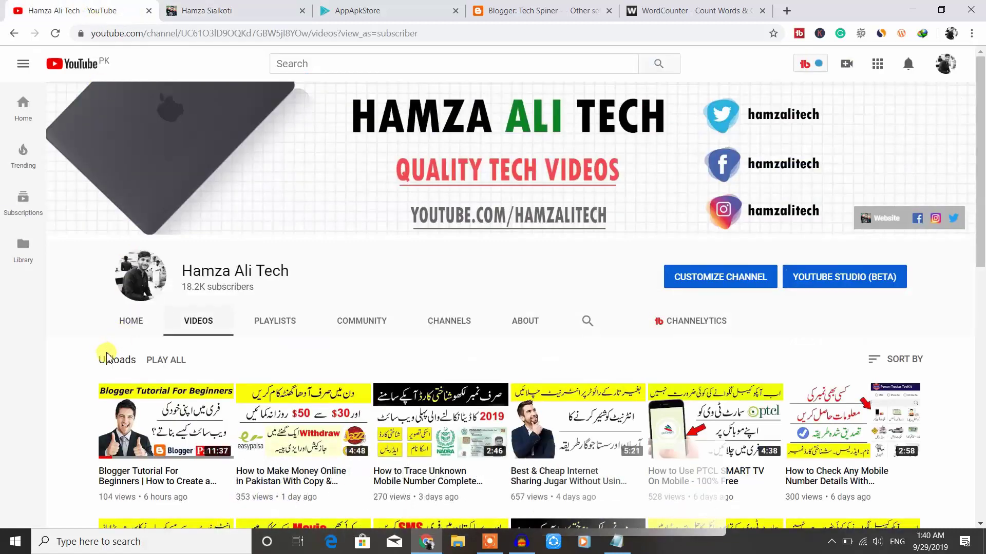